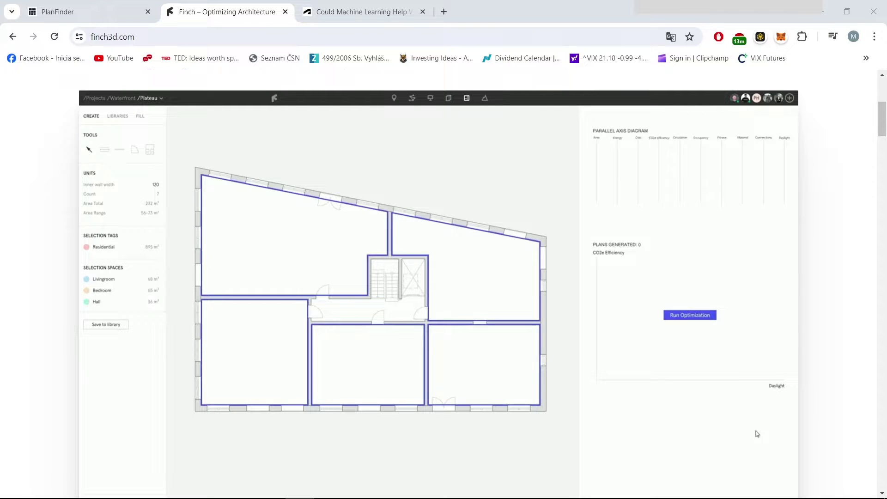
Run the Finch demo optimization to fill the plan with furnished layouts, then scroll the homepage.
left_click(684, 313)
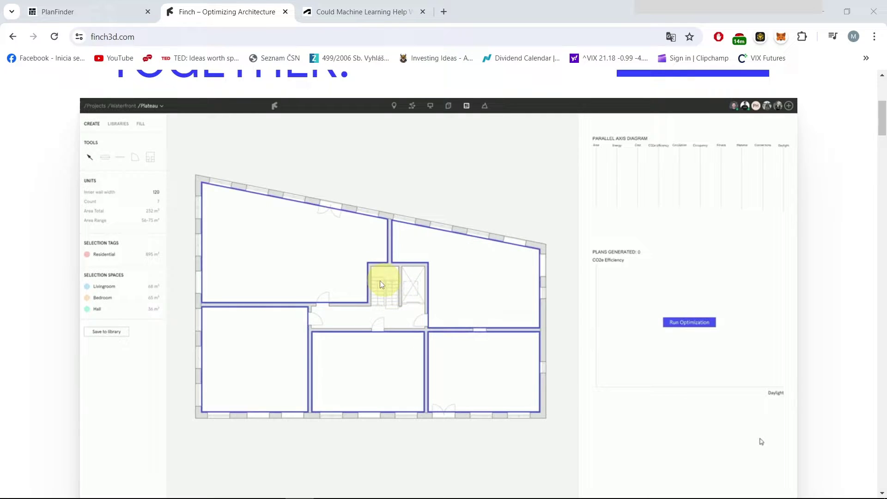
scroll(390, 301, "up", 6)
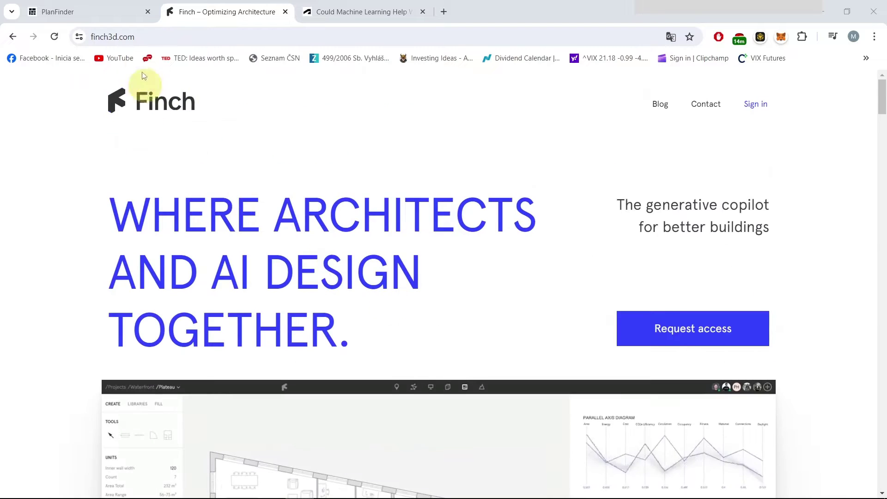
scroll(639, 252, "down", 3)
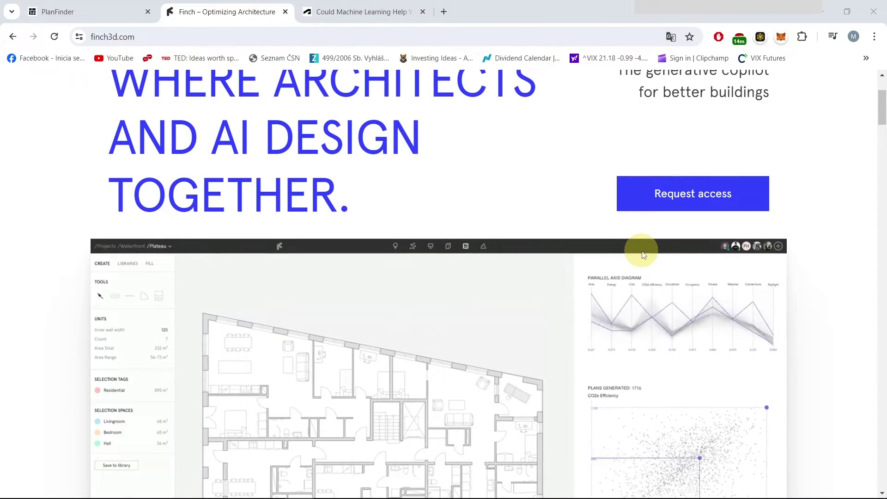
scroll(602, 254, "down", 20)
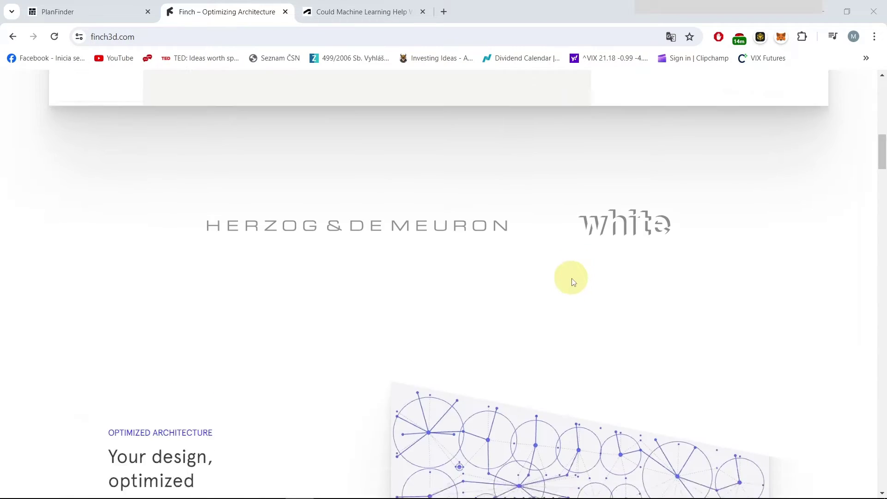
scroll(573, 281, "down", 20)
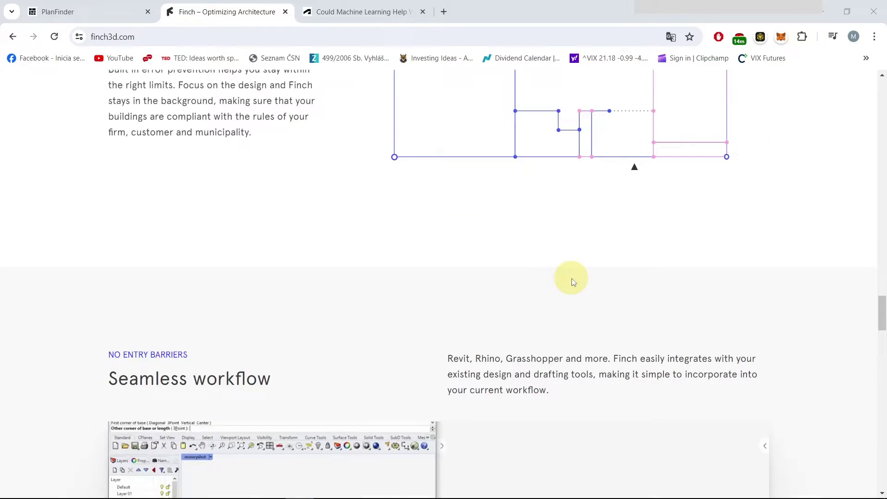
scroll(570, 276, "down", 20)
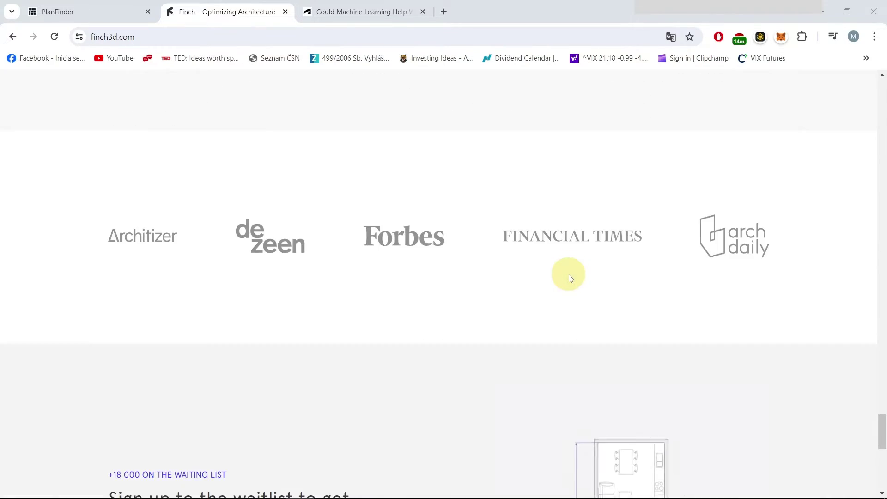
scroll(569, 275, "up", 10)
left_click_drag(879, 378, 881, 92)
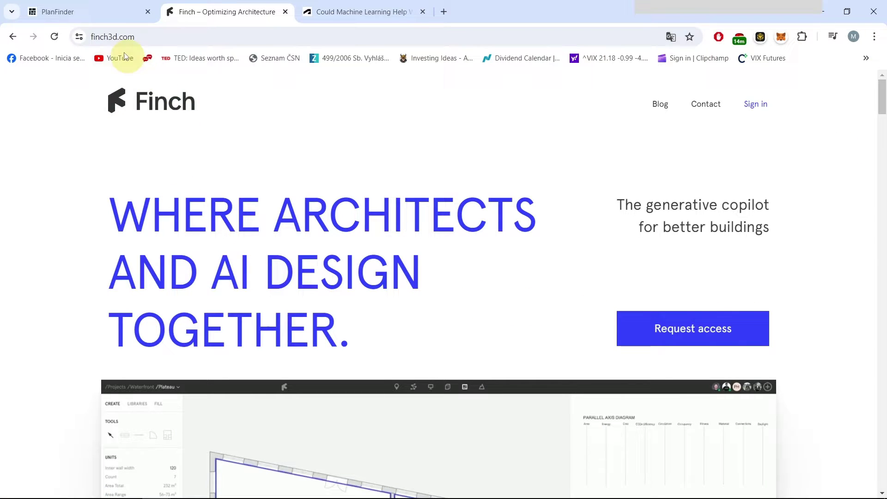
View PlanFinder's Revit 2024 download page, then return to the home page pricing plans.
left_click(102, 14)
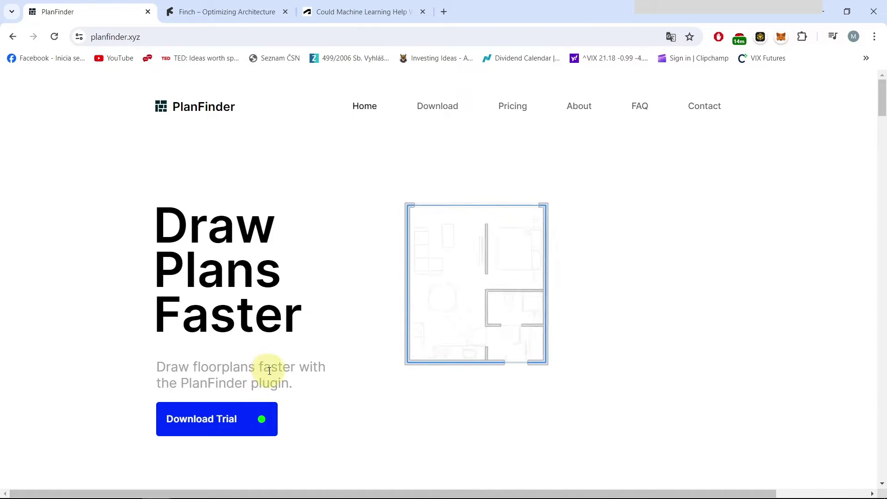
left_click(432, 111)
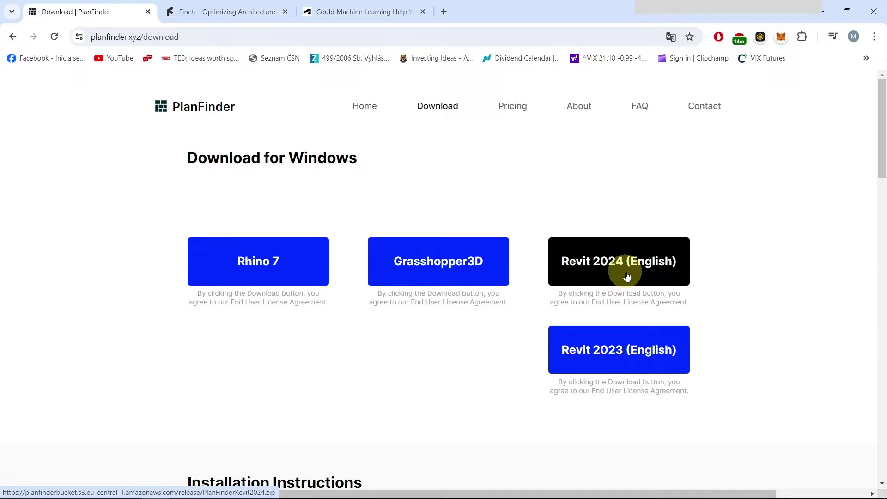
left_click(511, 117)
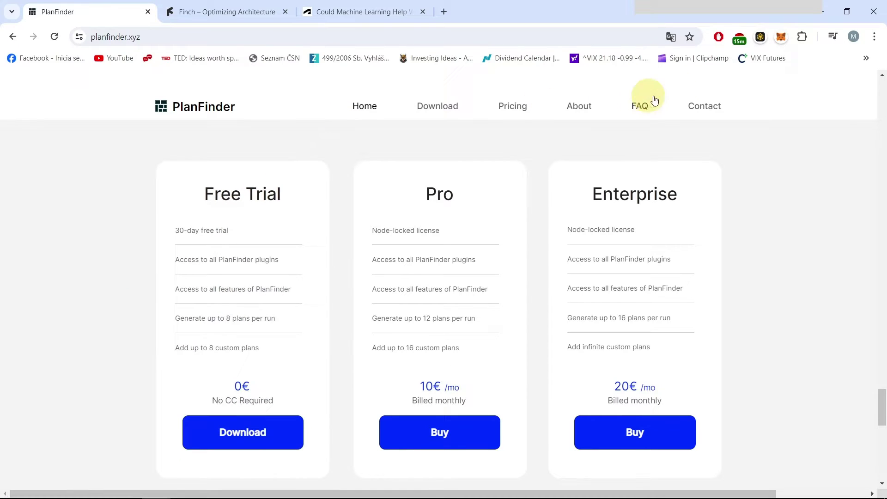
Bring Revit's Level 1 plan forward and show the PlanFinder ribbon commands.
left_click(826, 16)
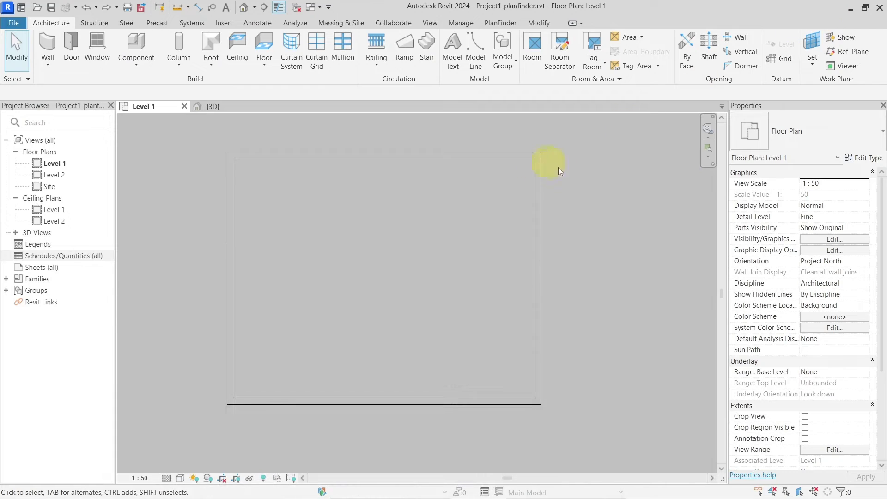
middle_click_drag(384, 201, 407, 206)
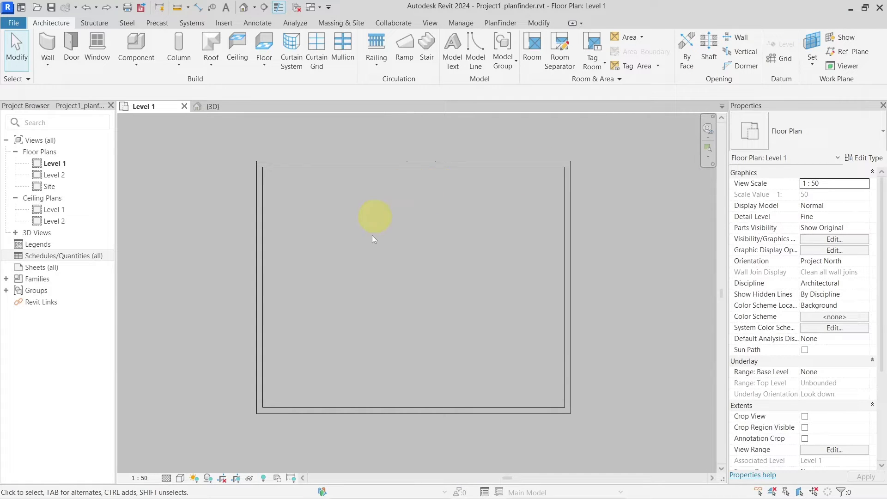
left_click(494, 23)
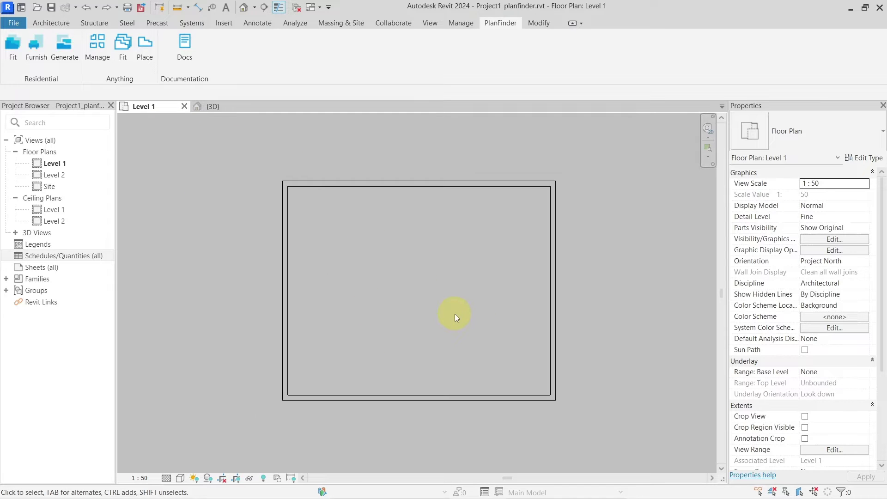
Orbit the four walls in 3D with Consistent Colors shading, then return to Level 1.
left_click(212, 107)
middle_click_drag(458, 327, 431, 301, "shift")
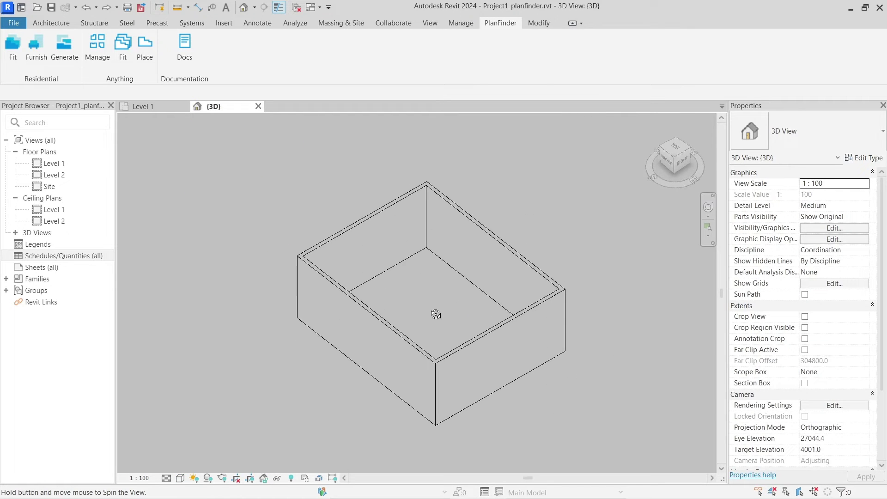
left_click(180, 478)
left_click(203, 442)
left_click(180, 478)
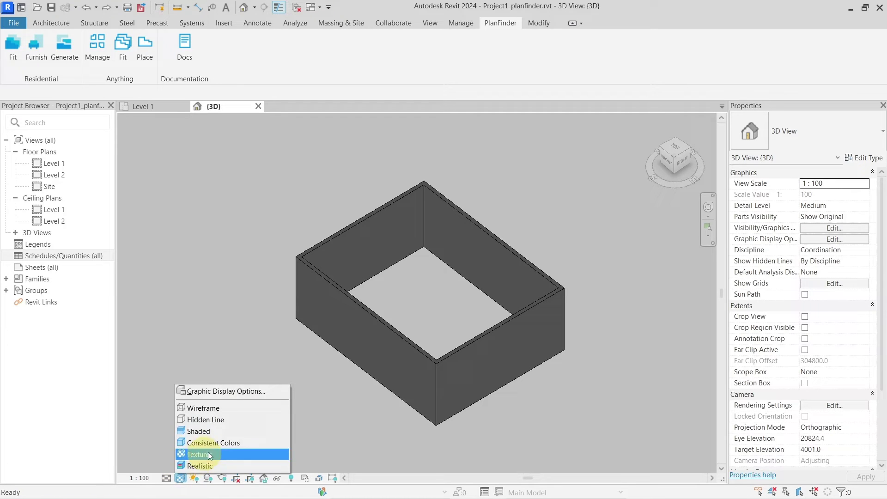
left_click(215, 444)
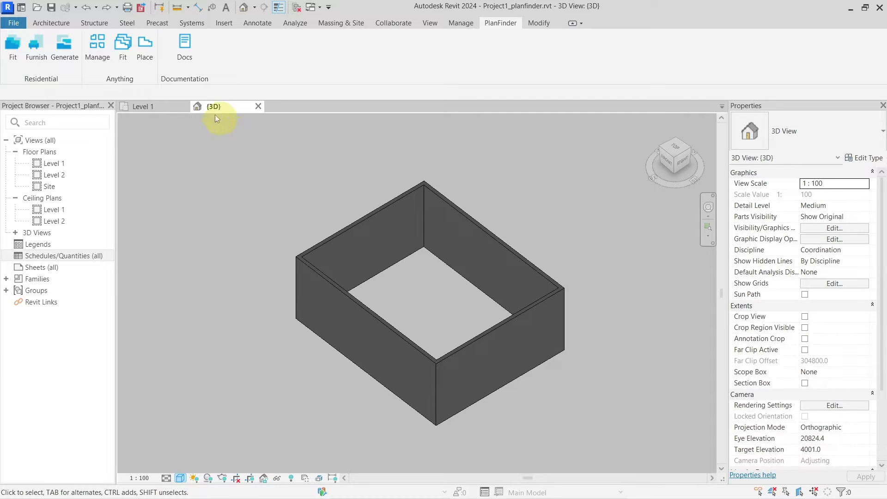
left_click(165, 106)
scroll(418, 289, "up", 2)
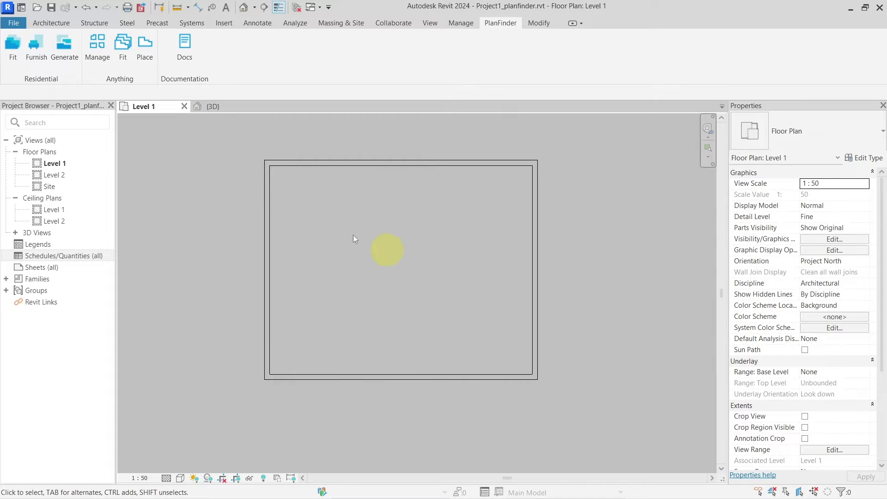
Start PlanFinder's Generate command and pick a point inside the walled room.
left_click(66, 51)
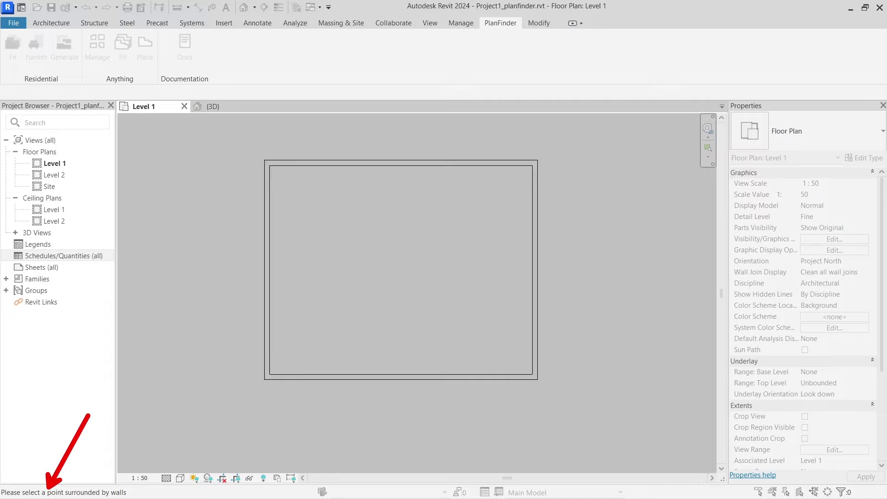
left_click(397, 273)
left_click(396, 273)
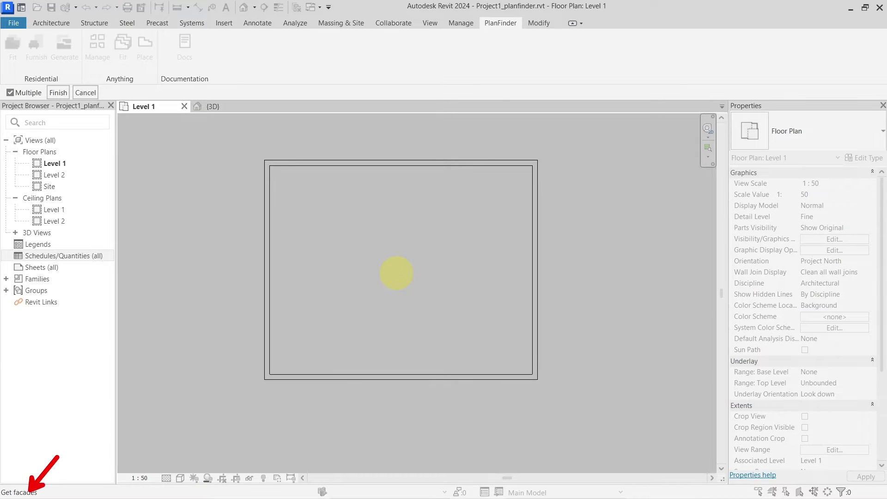
Mark the bottom and left walls as facades and the right wall as the entrance.
left_click(303, 372)
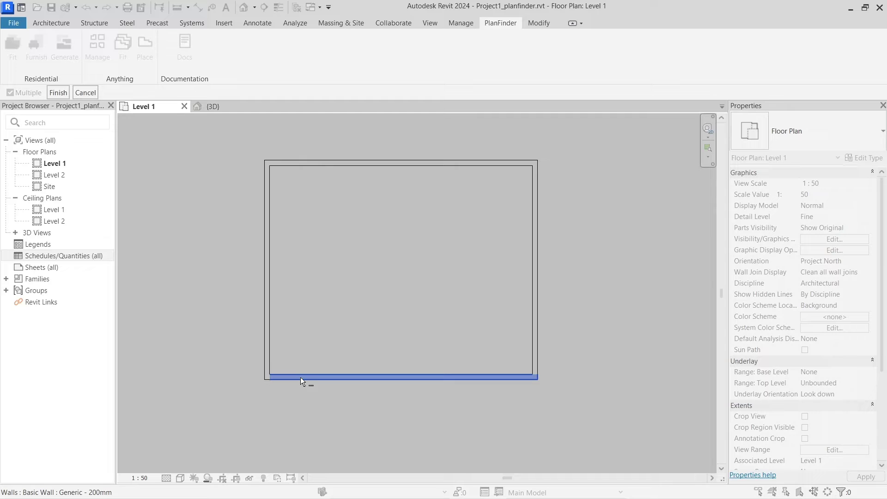
left_click(270, 336)
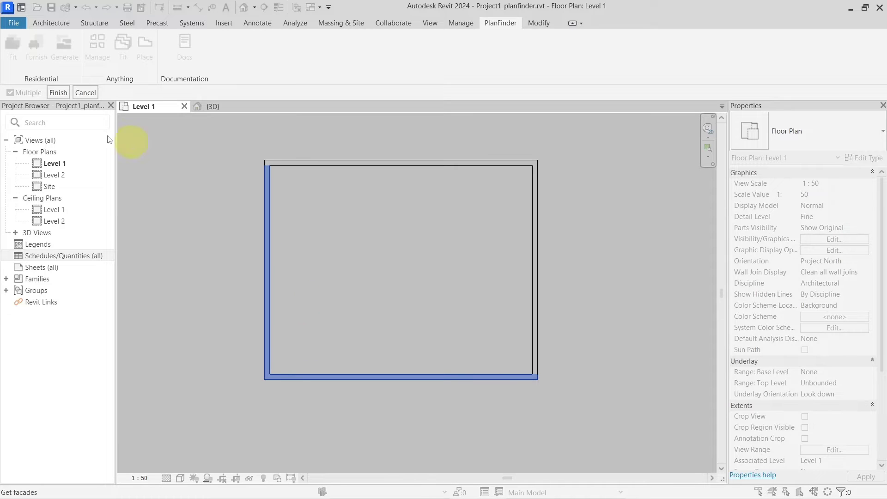
left_click(58, 93)
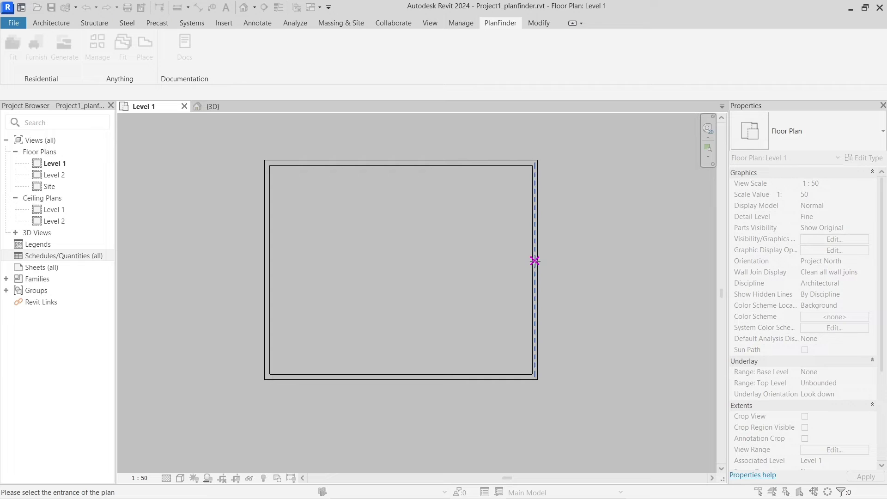
left_click(531, 279)
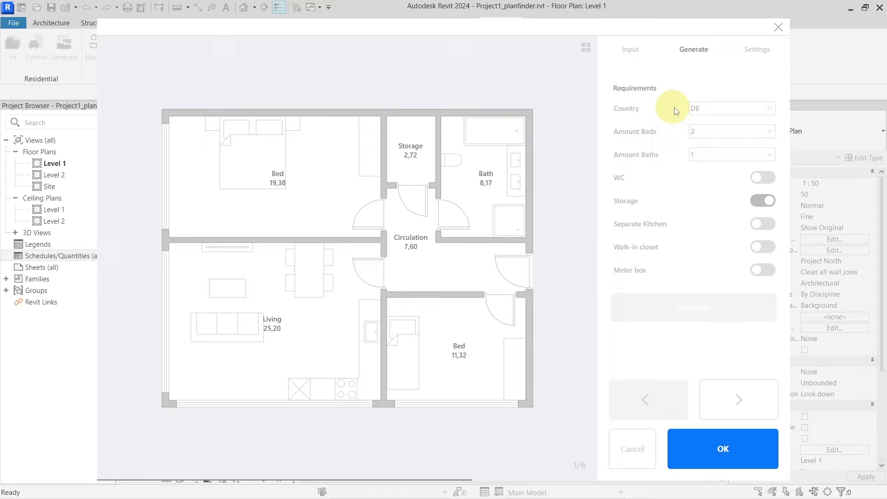
Keep Country DE and step forward through the generated two-bedroom layout options.
left_click(719, 108)
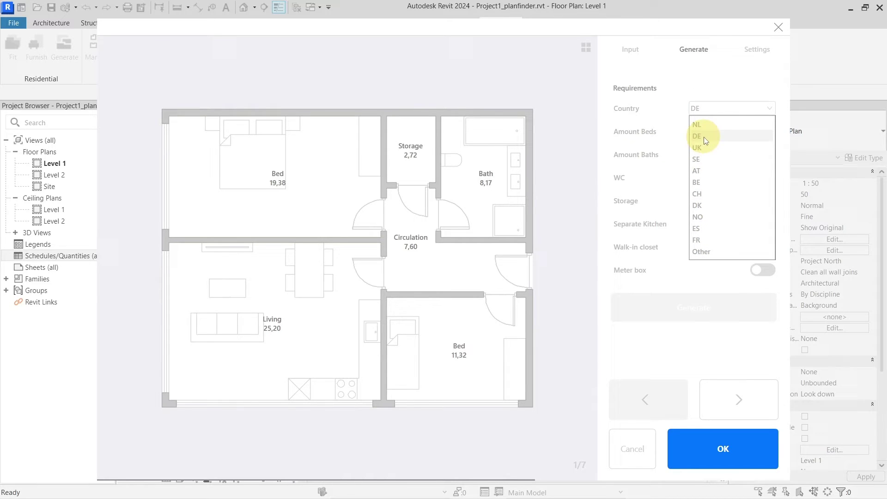
left_click(708, 93)
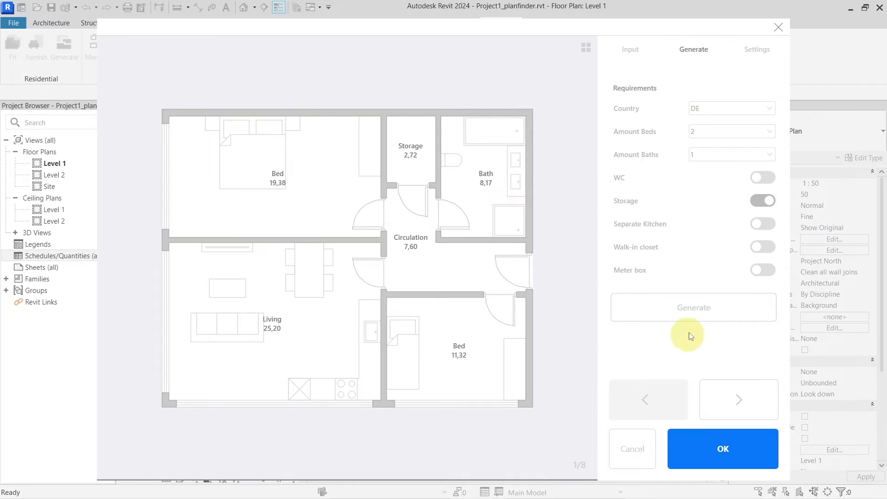
left_click(721, 401)
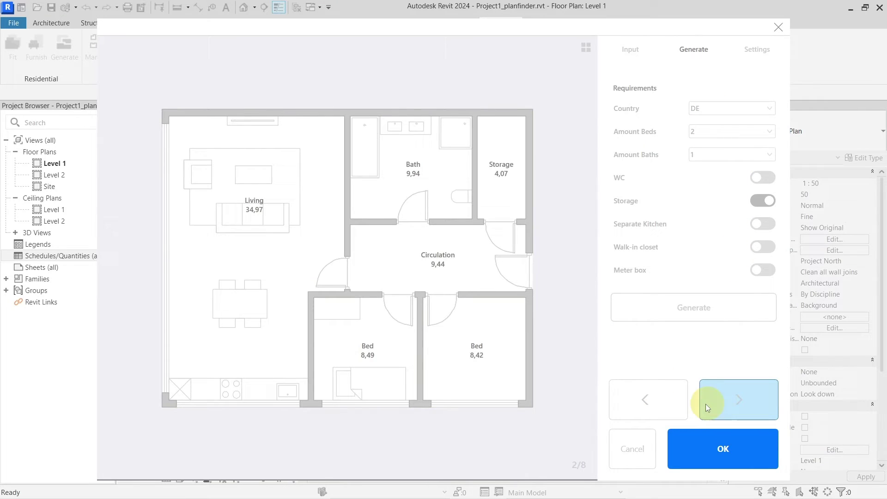
left_click(720, 401)
left_click(719, 401)
left_click(719, 401)
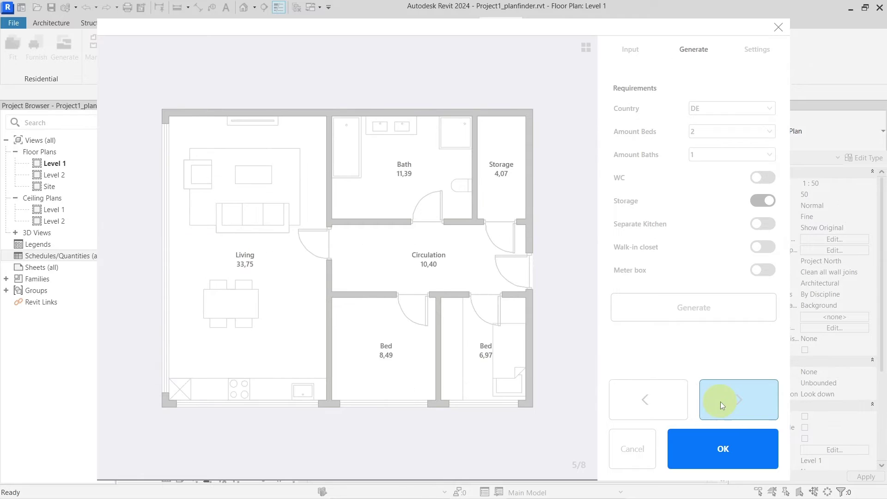
left_click(720, 400)
left_click(720, 401)
Go back to layout option 4 of 8 and accept it.
left_click(674, 395)
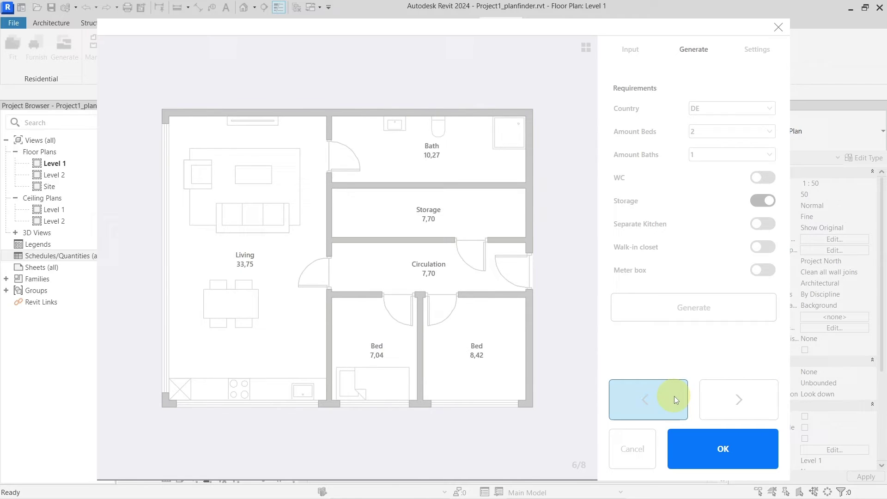
left_click(674, 395)
left_click(674, 395)
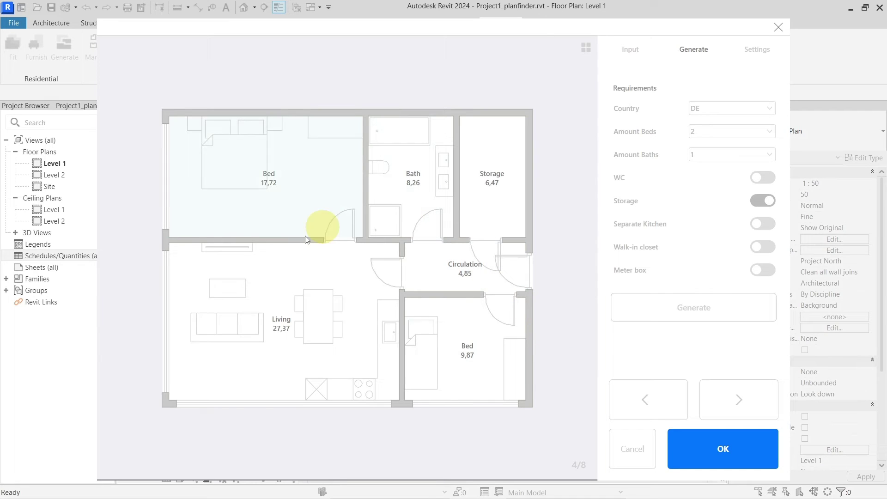
left_click(735, 443)
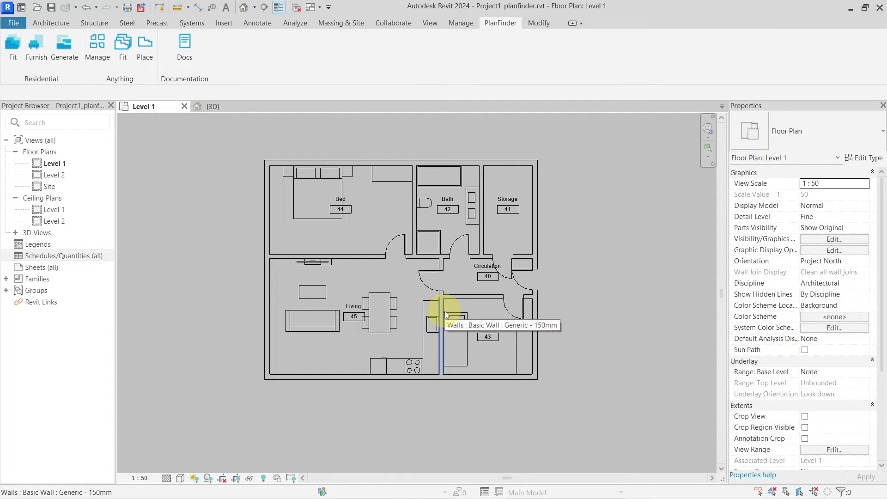
Orbit the placed furnished apartment in the {3D} view, then return to the Level 1 plan.
scroll(444, 299, "down", 2)
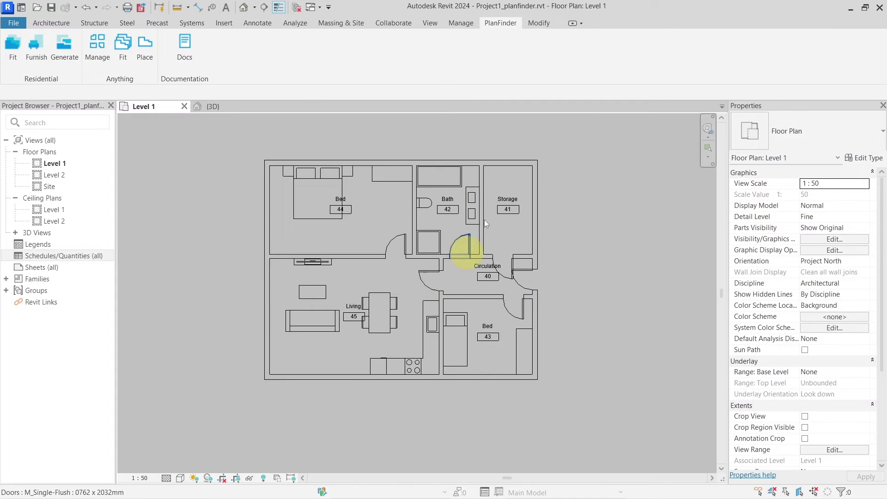
left_click(219, 109)
middle_click_drag(357, 311, 416, 339, "shift")
scroll(417, 339, "up", 3)
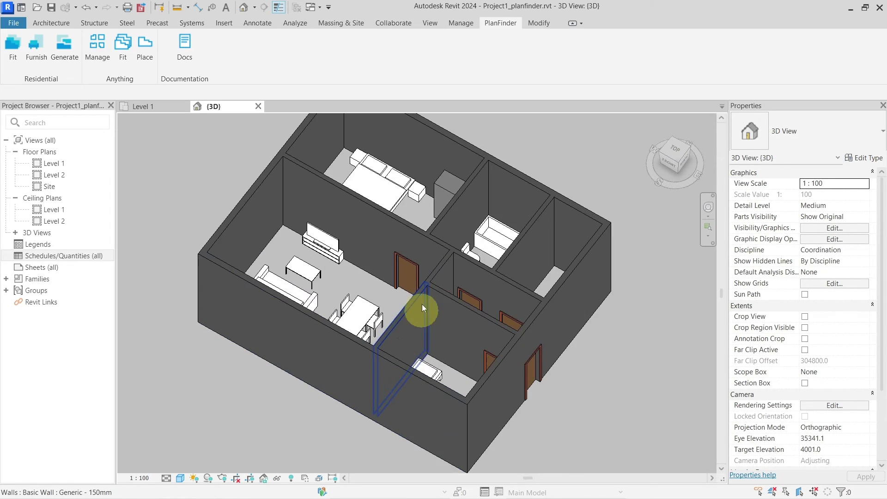
middle_click_drag(422, 304, 330, 282, "shift")
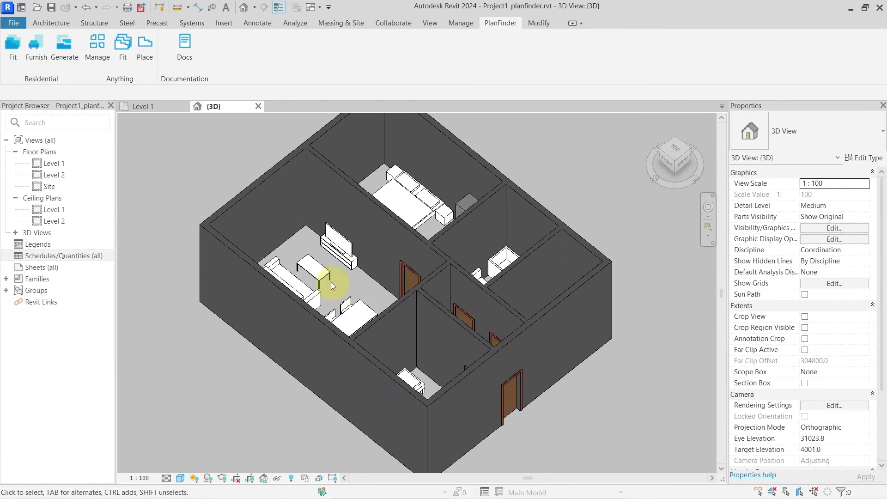
left_click(162, 105)
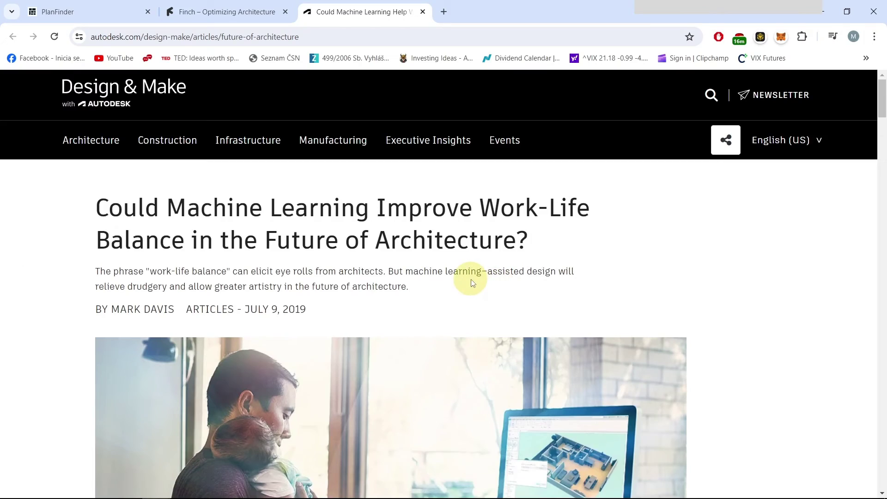
Play the Project VGAN demo video fullscreen and skip ahead to the layout zones scene.
scroll(472, 283, "down", 20)
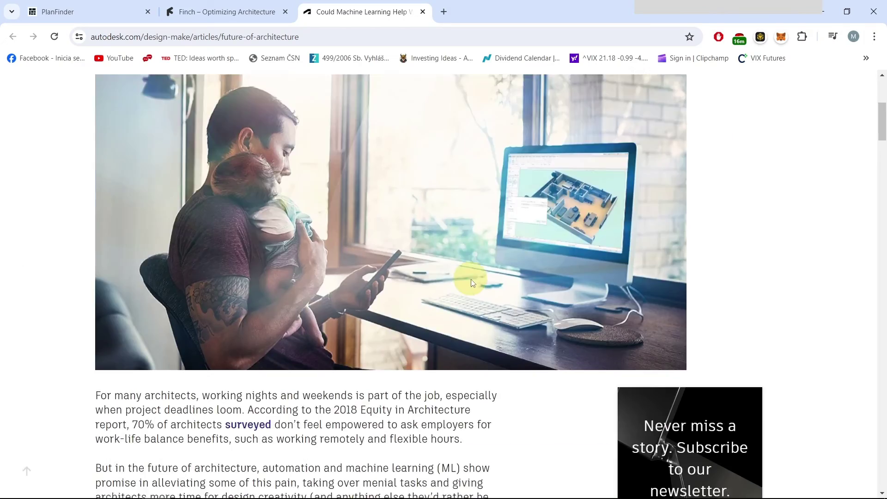
scroll(472, 279, "down", 12)
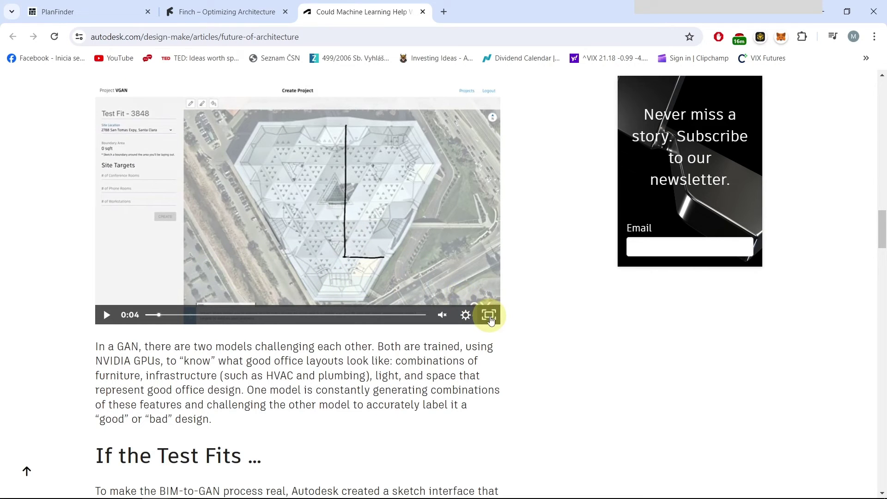
left_click(489, 316)
left_click(16, 485)
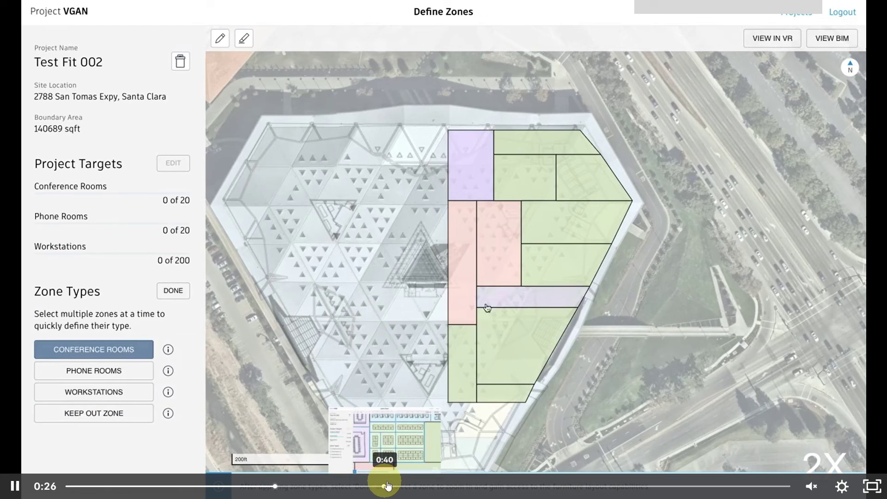
left_click(412, 485)
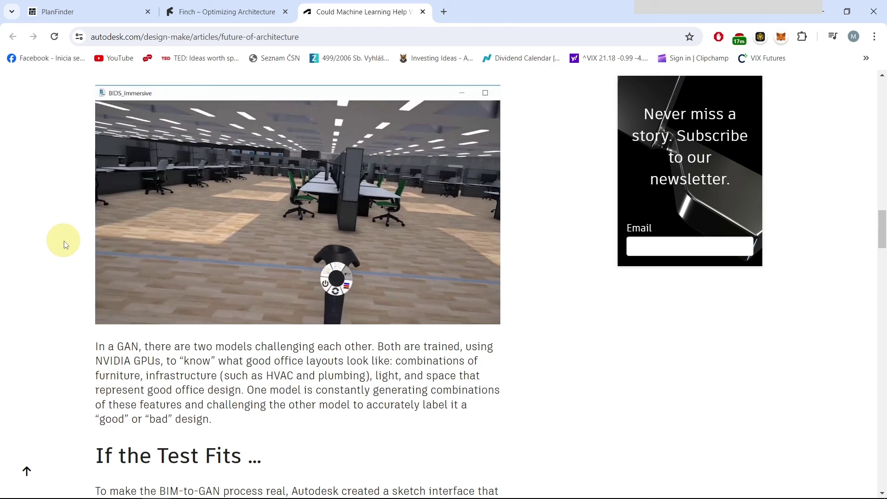
Switch from the Finch homepage to the PlanFinder pricing page.
left_click(212, 20)
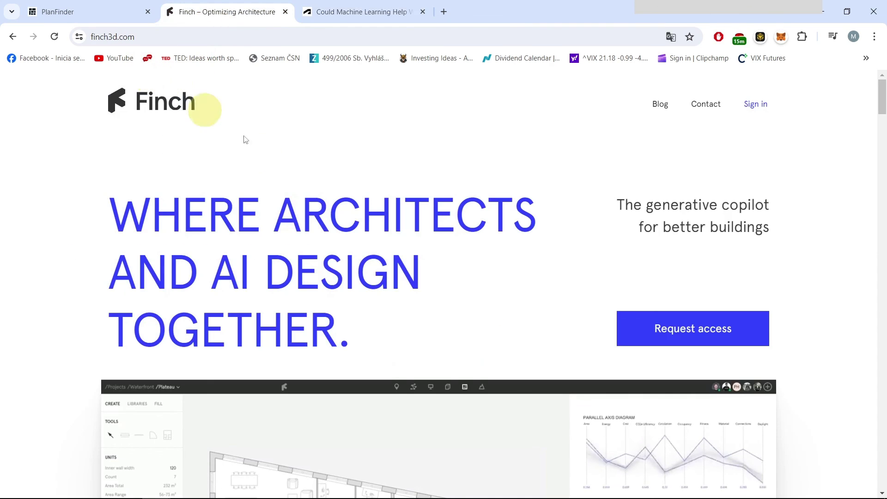
left_click(107, 12)
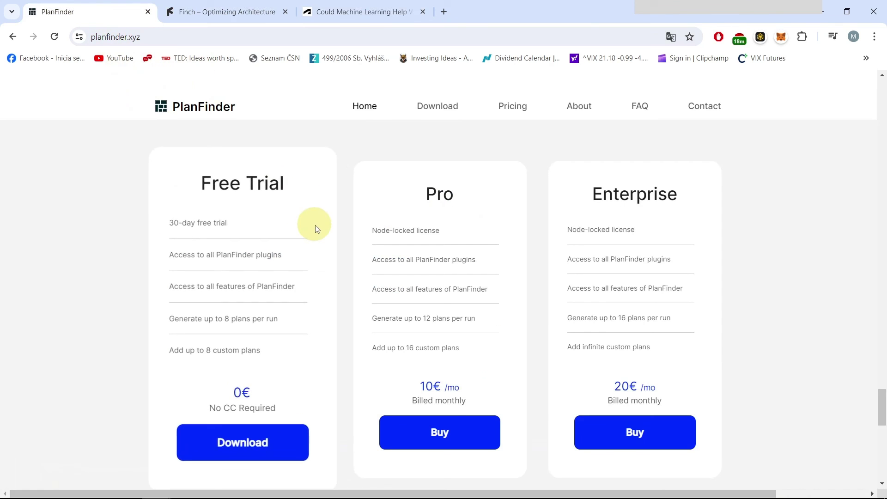